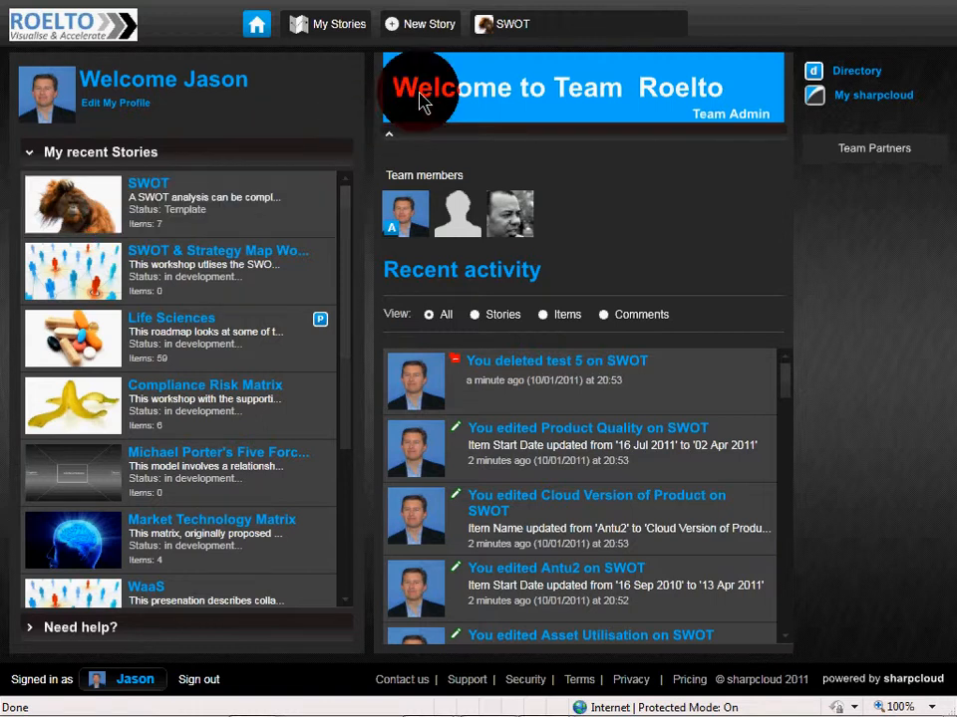
- Open the SWOT story and look at its category timeline view before returning to the quadrant view
left_click(504, 28)
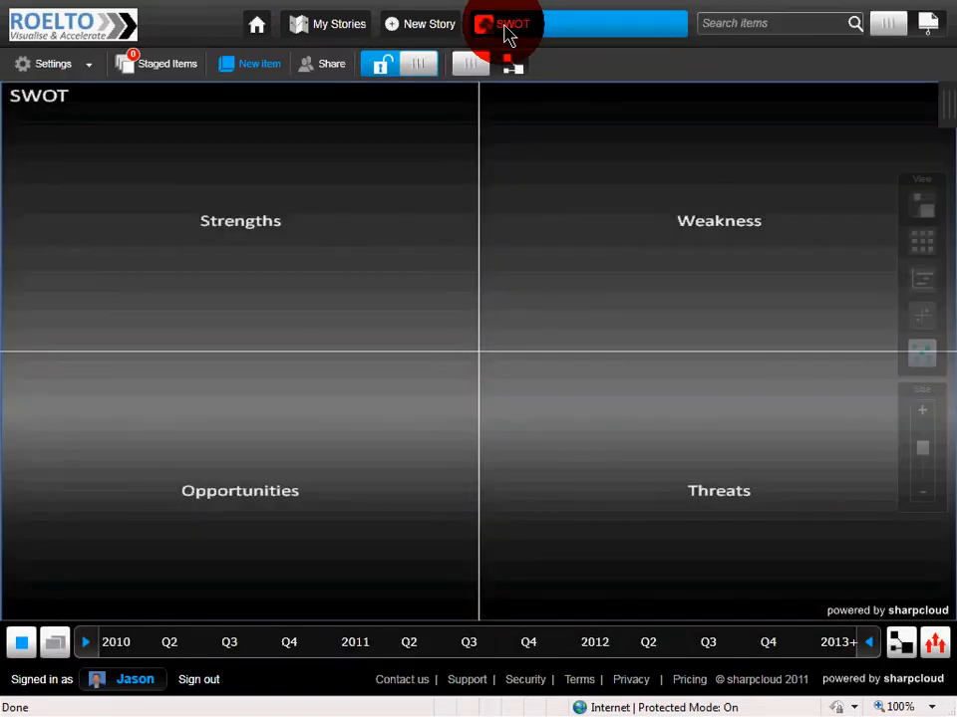
left_click(506, 29)
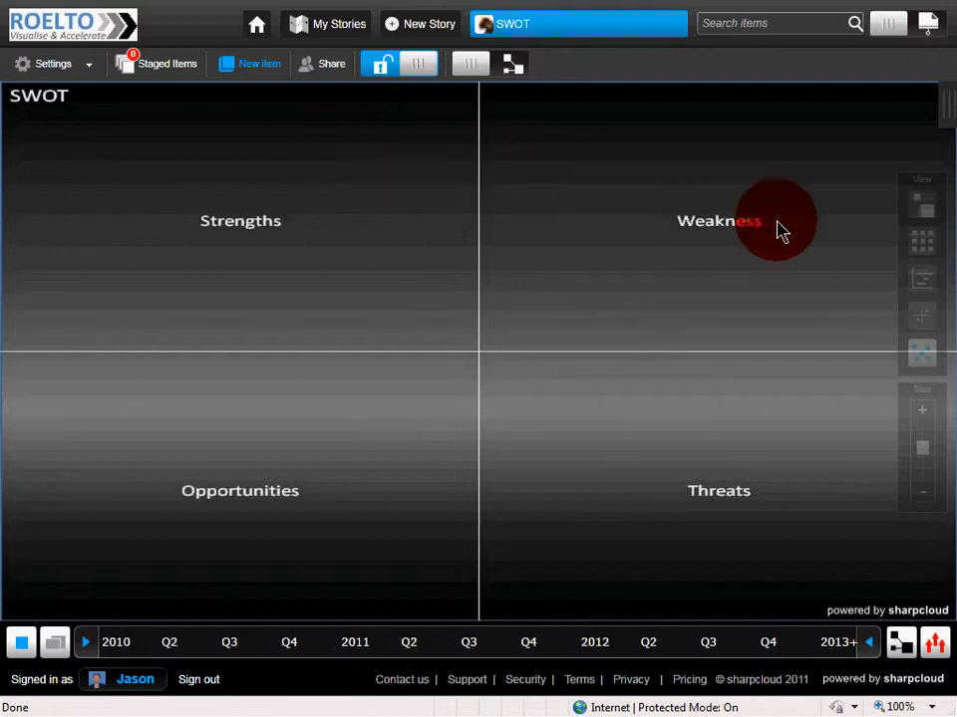
left_click(918, 281)
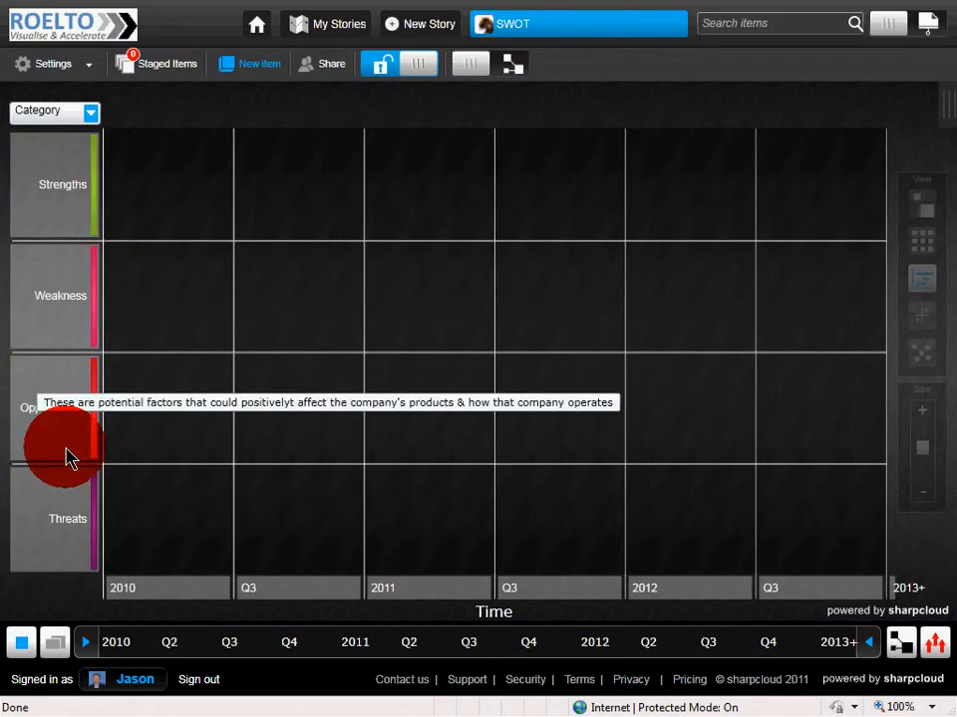
left_click(919, 366)
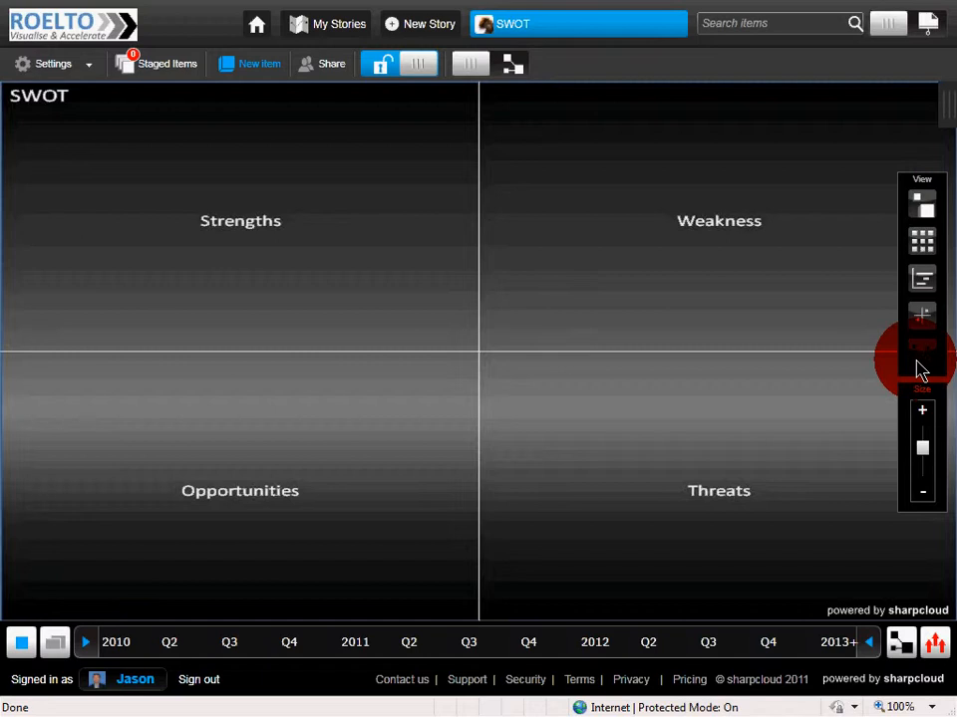
- Filter the SWOT story to show the items of all owners
left_click(937, 648)
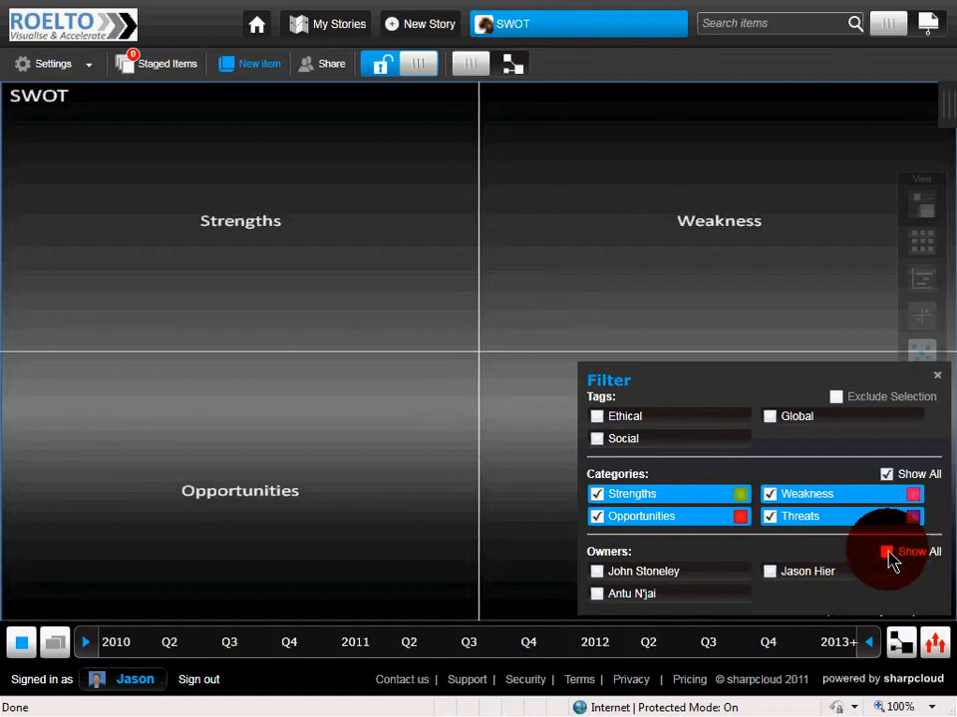
left_click(886, 554)
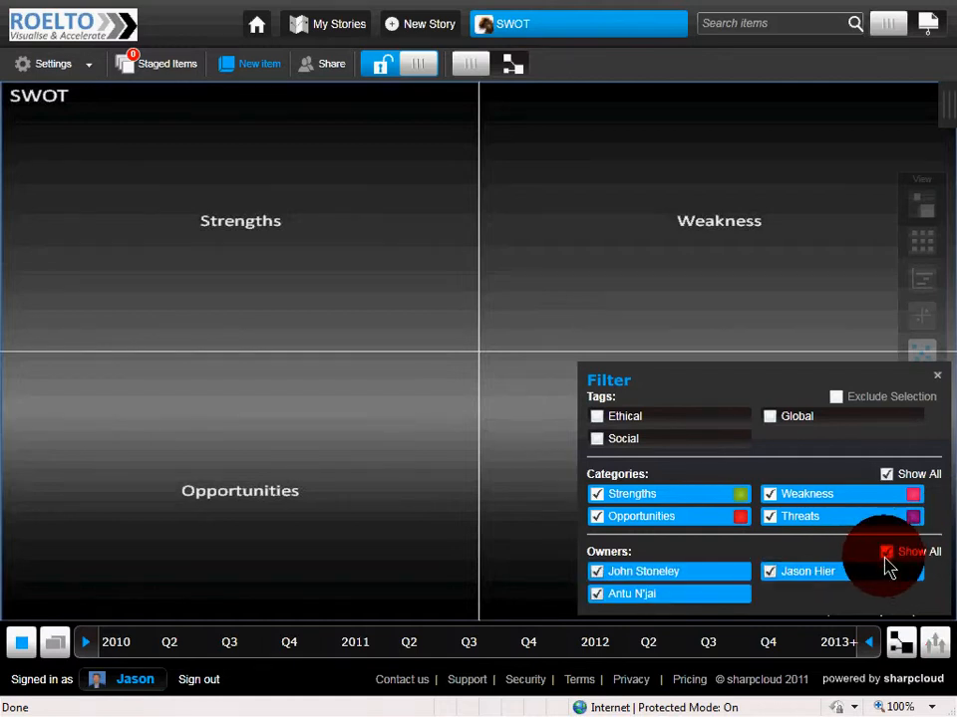
left_click(938, 378)
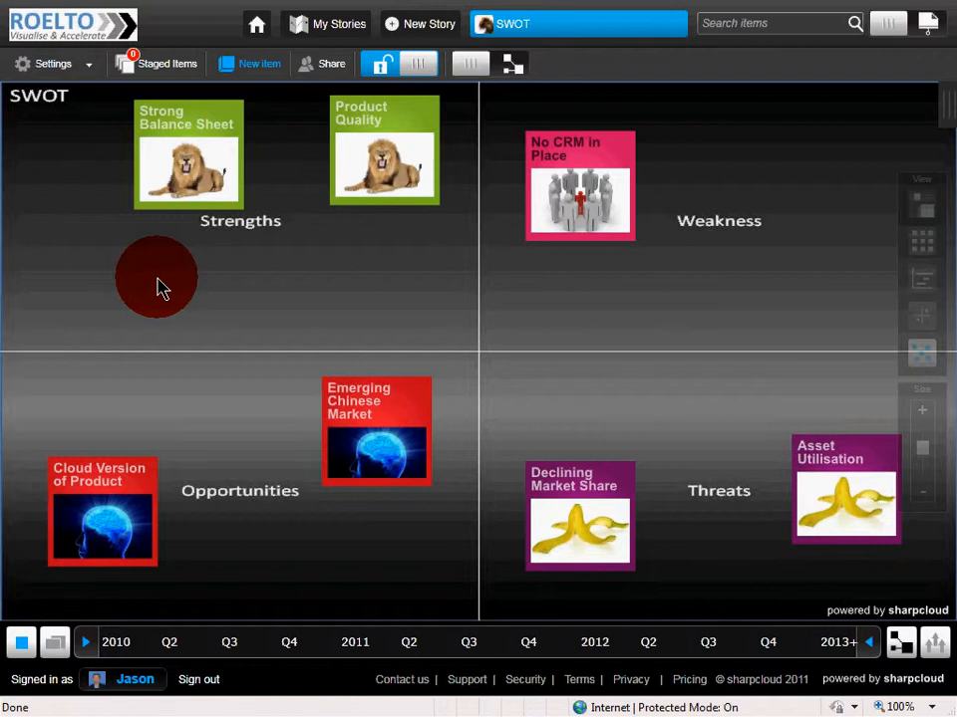
- Start a new item in the SWOT story and name it "Workforce Needs Training"
left_click(245, 74)
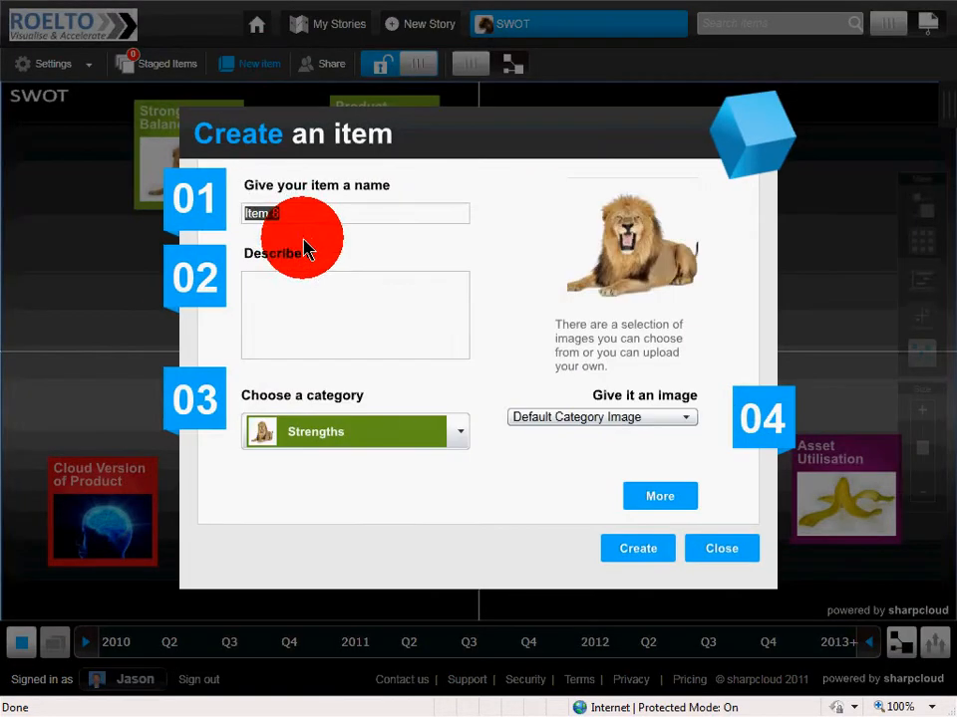
left_click_drag(252, 211, 208, 214)
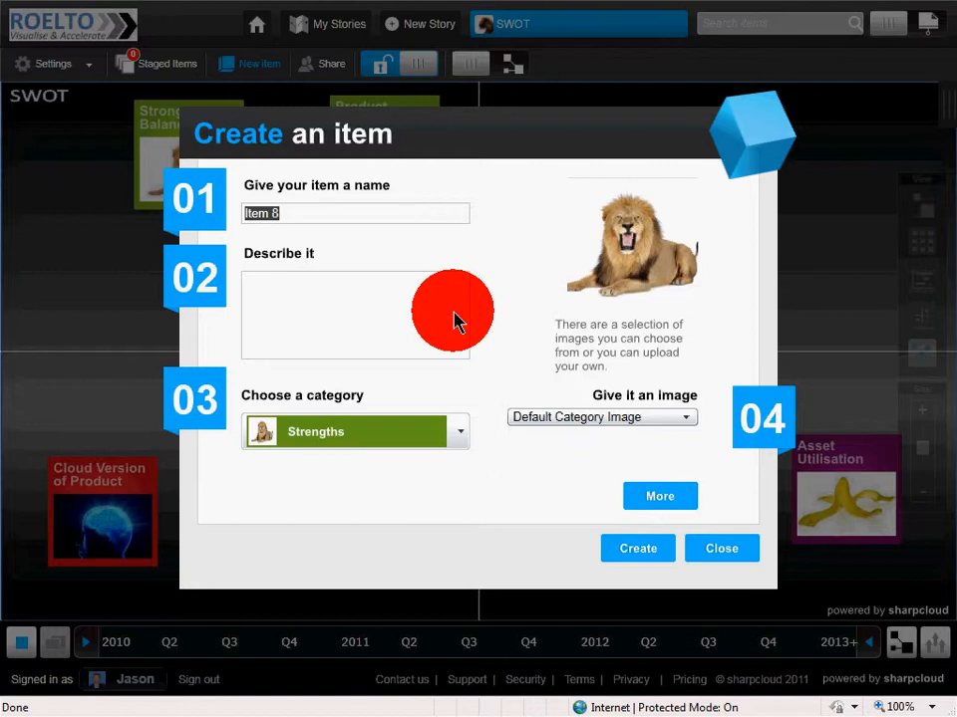
type("Wo")
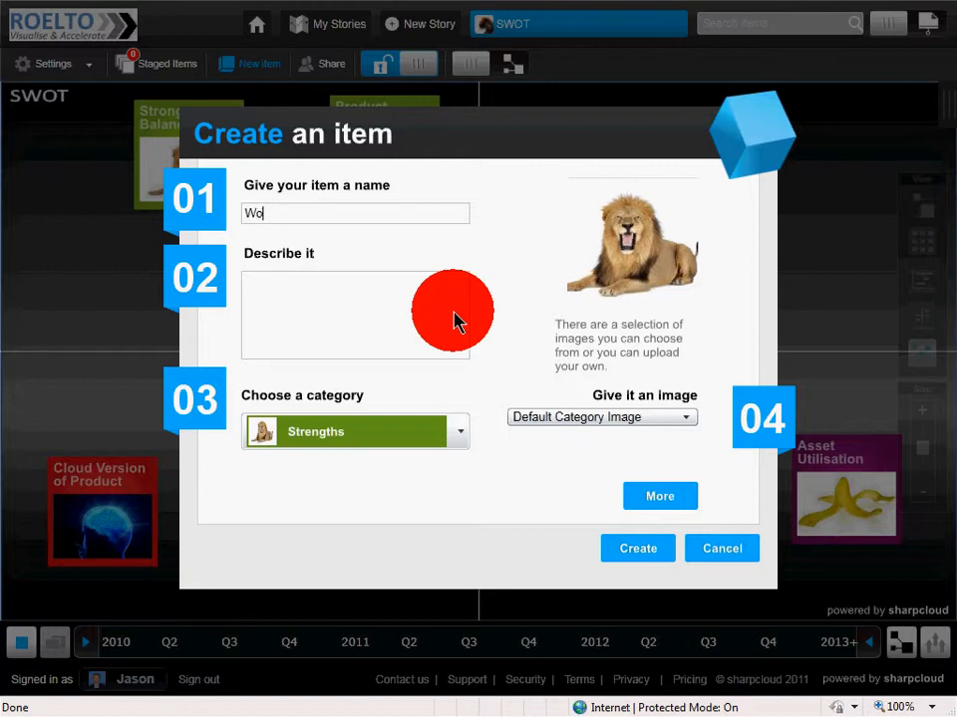
type("rkforce Needs Training")
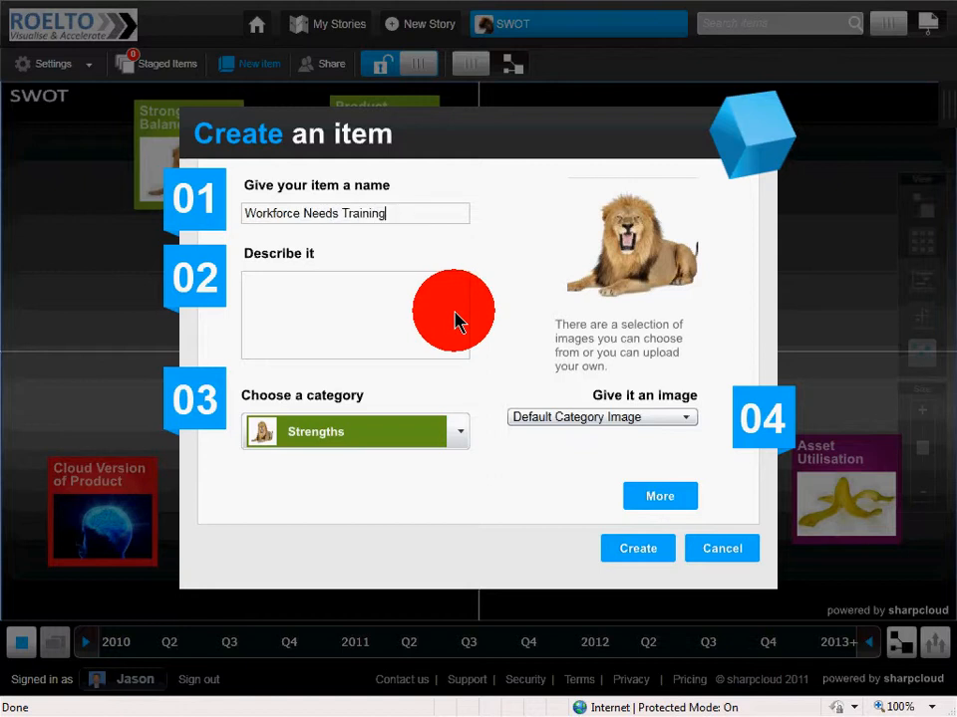
- Describe the new item as "Not customer focussed" and assign it to the Weakness category
left_click(336, 292)
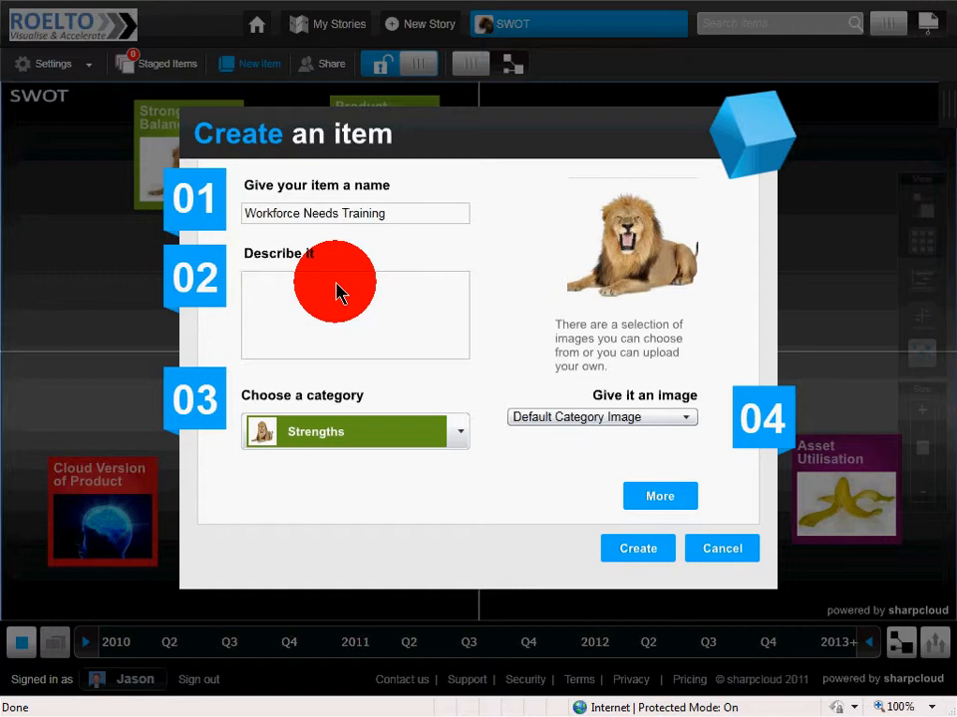
type("Not customer focussed")
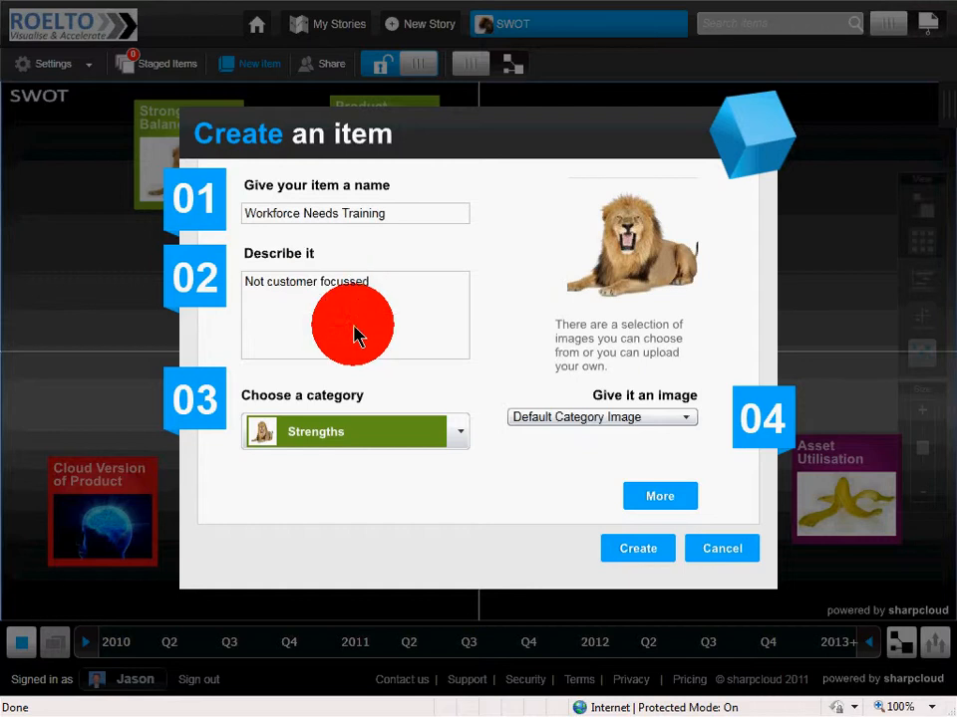
left_click(463, 444)
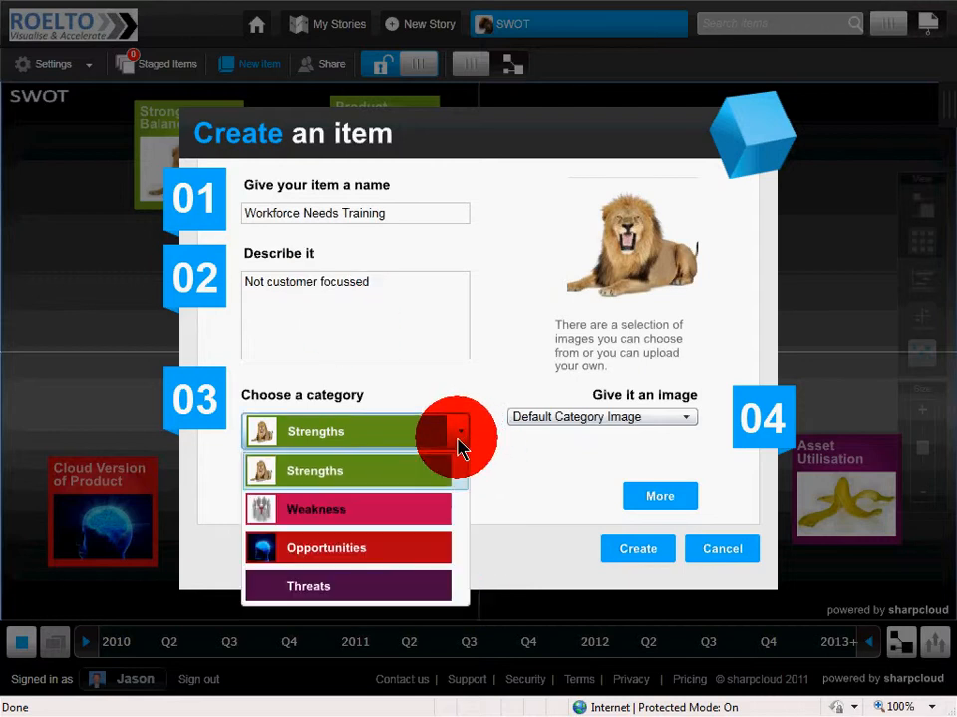
left_click(351, 510)
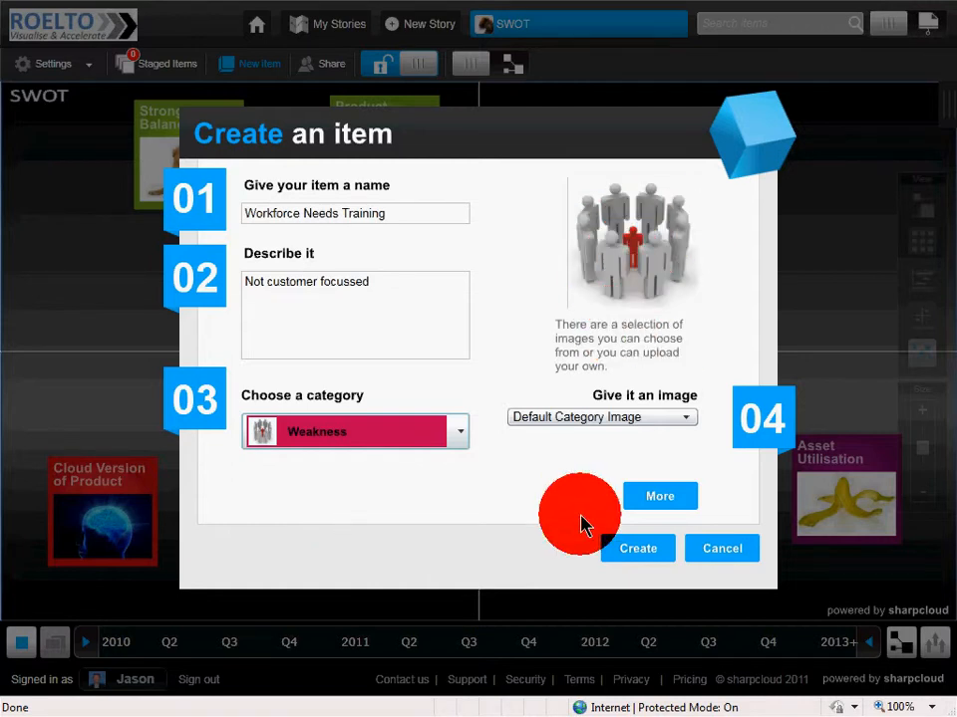
- Create the item and place its card in the Weakness quadrant, to the lower right of No CRM in Place
left_click(646, 554)
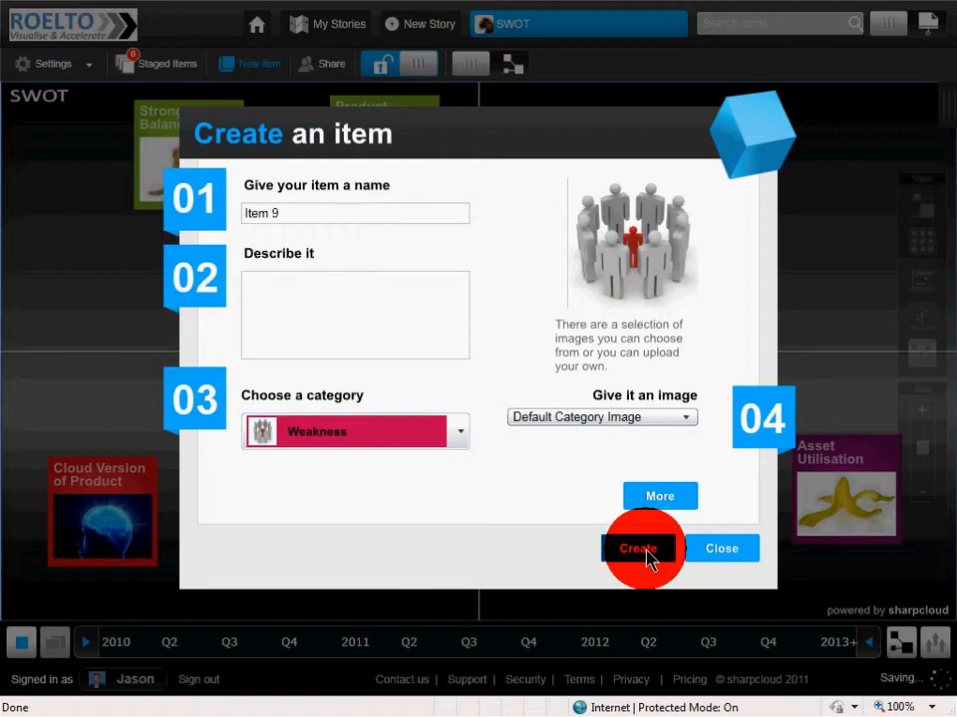
left_click(715, 550)
left_click_drag(499, 596, 831, 261)
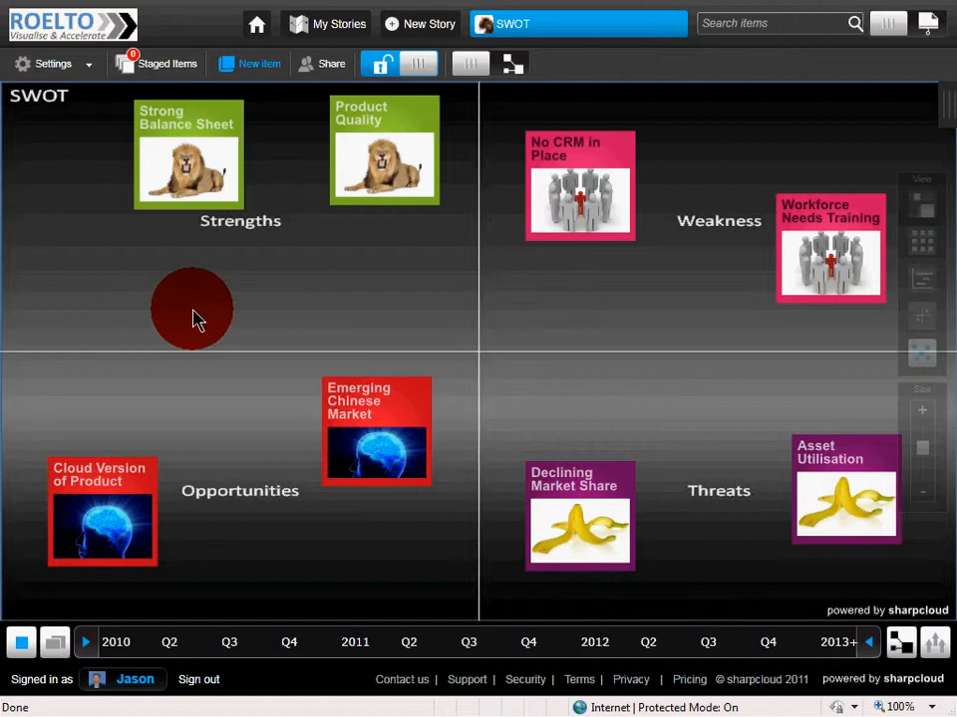
- In the category timeline view, reschedule Product Quality to start at about 27/06/2010
left_click(922, 283)
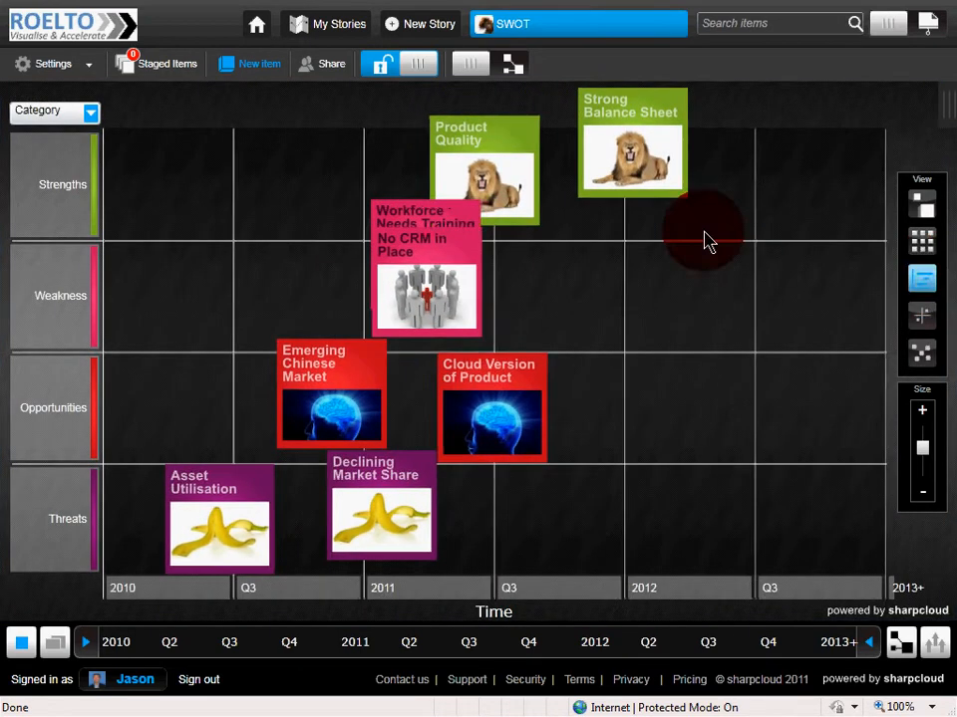
left_click_drag(487, 149, 287, 130)
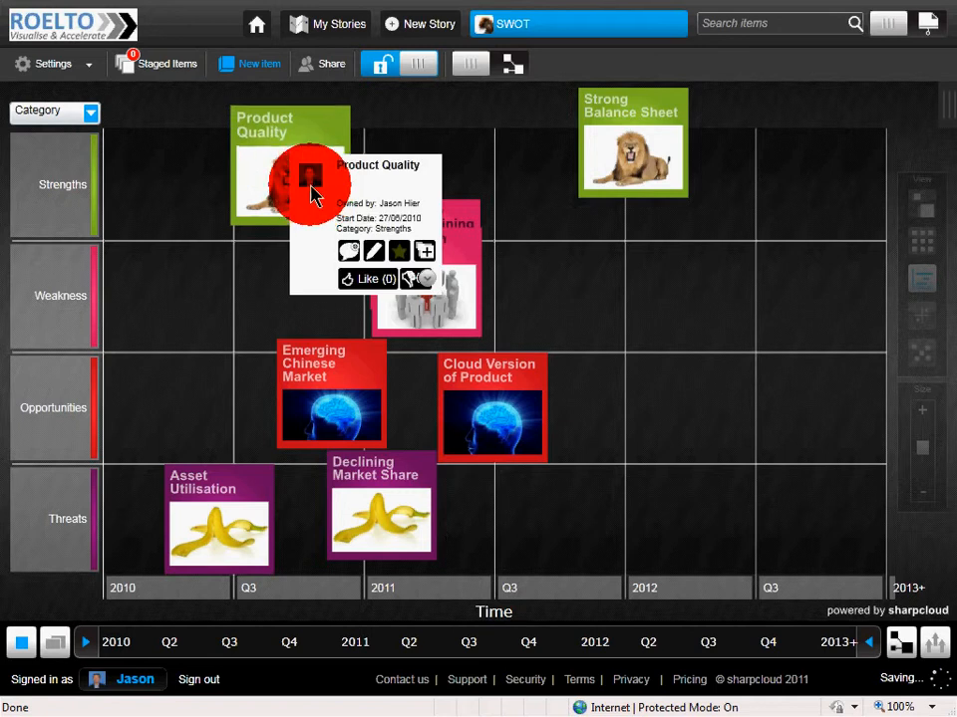
- Turn on item tails in the timeline's display options
left_click(21, 642)
left_click(21, 638)
left_click(33, 567)
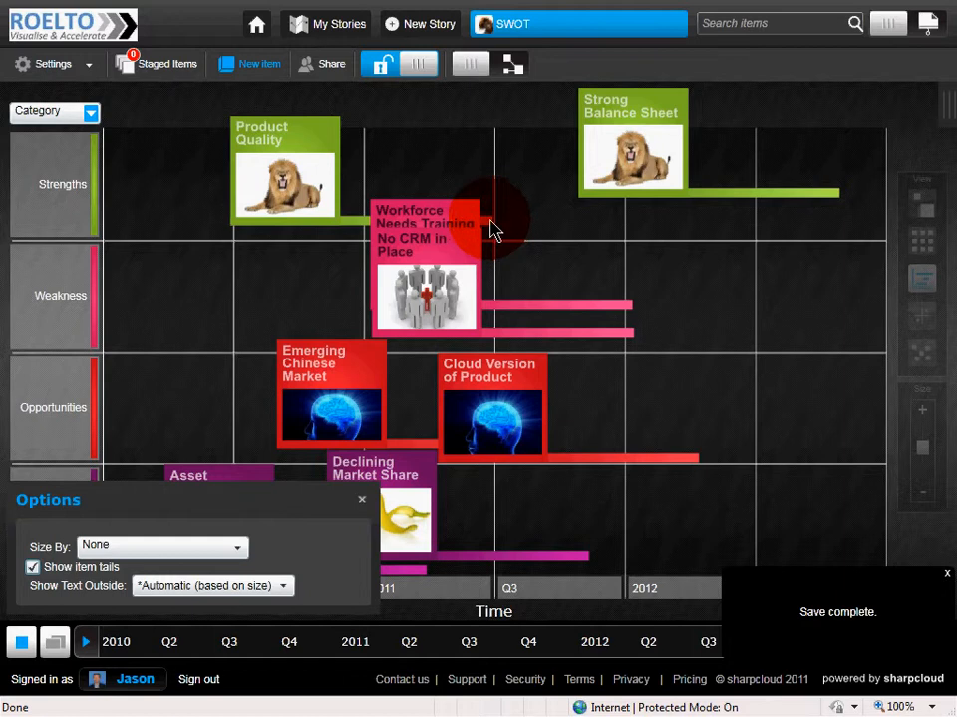
- Extend Product Quality's tail to about the end of 2011, and move Cloud Version of Product to start near then with a slightly longer tail
left_click_drag(485, 231, 616, 234)
left_click_drag(488, 413, 664, 402)
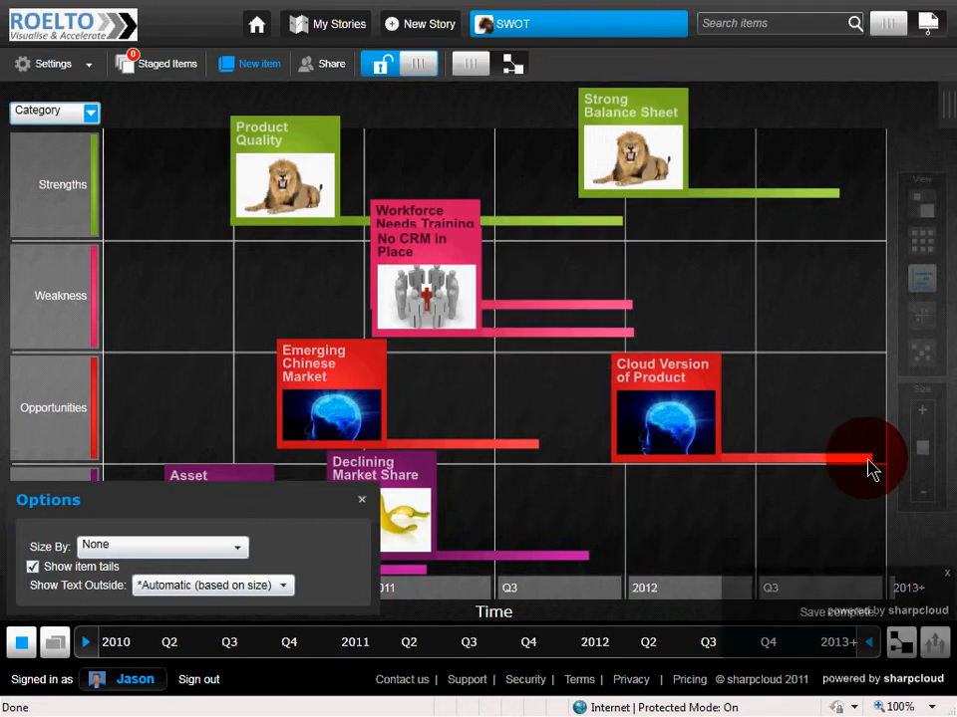
left_click_drag(872, 470, 881, 468)
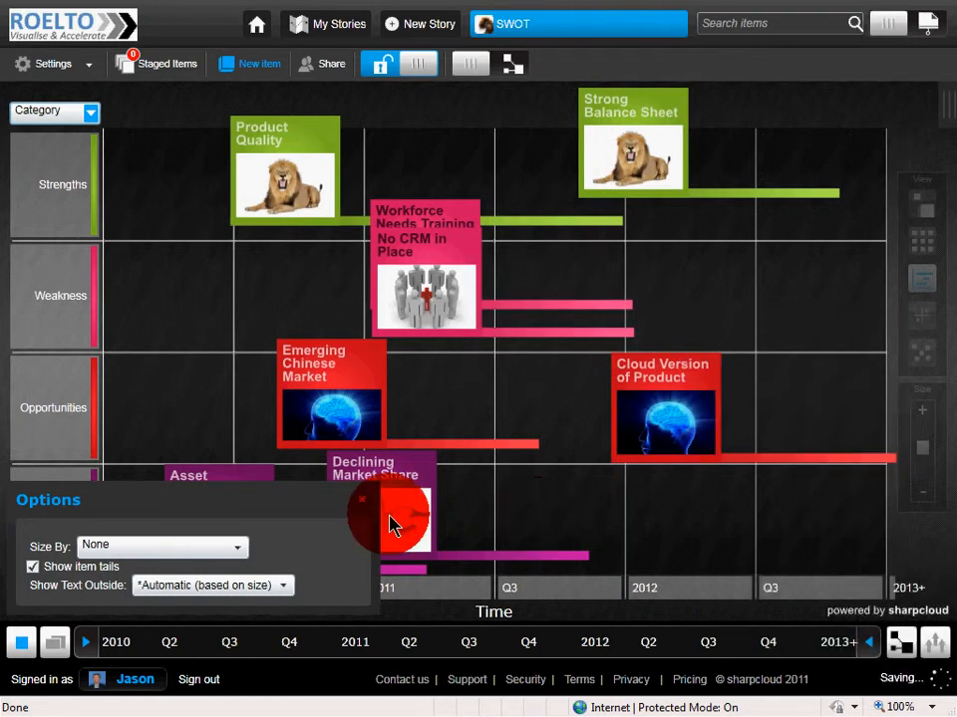
- Turn off the item tails and close the display options
left_click(33, 566)
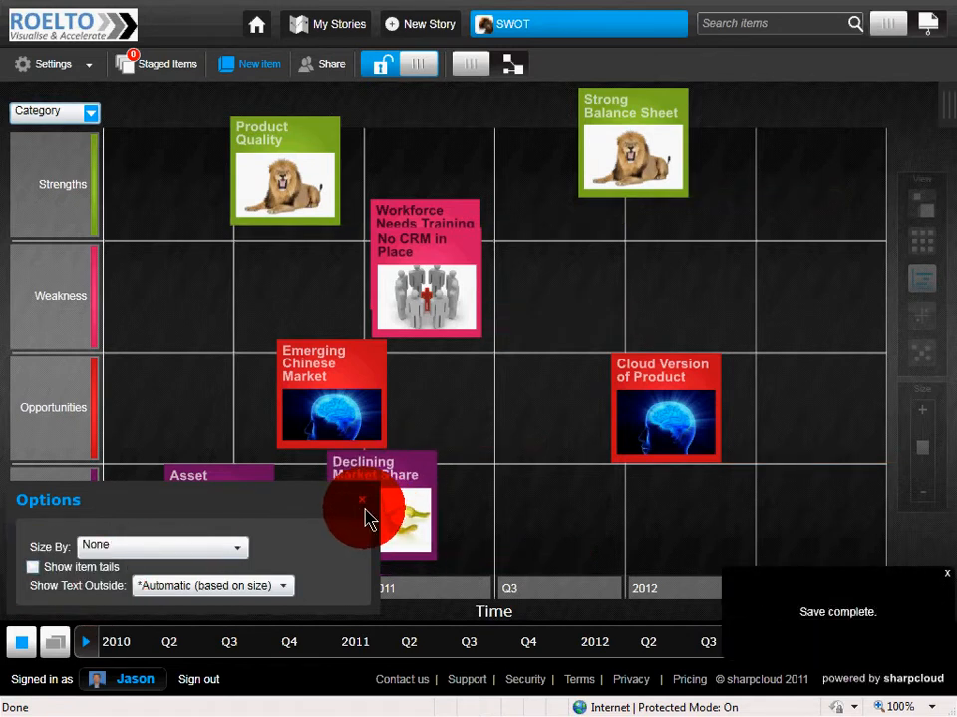
left_click(365, 508)
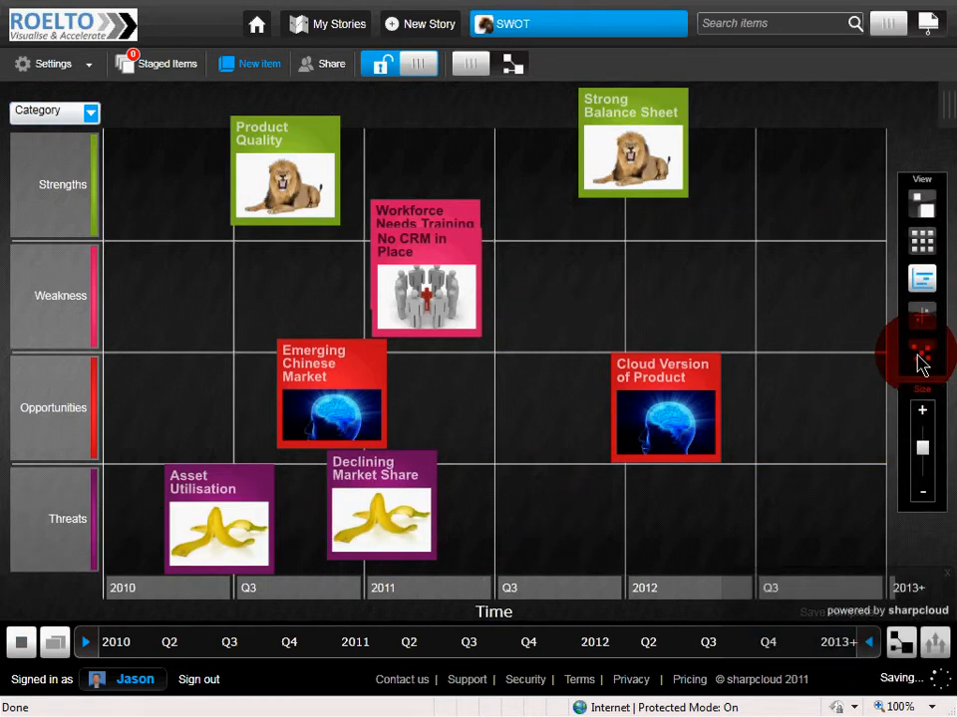
- Show the items in the two-axis chart view, with Category on the vertical axis and Revenue opportunity on the horizontal axis
left_click(917, 363)
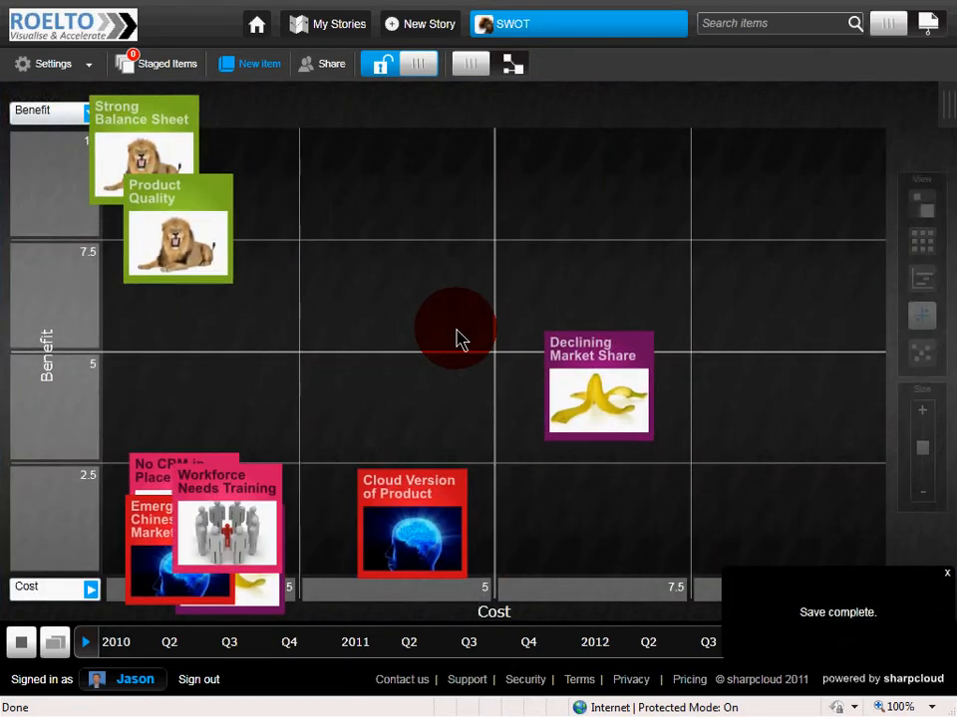
left_click(34, 115)
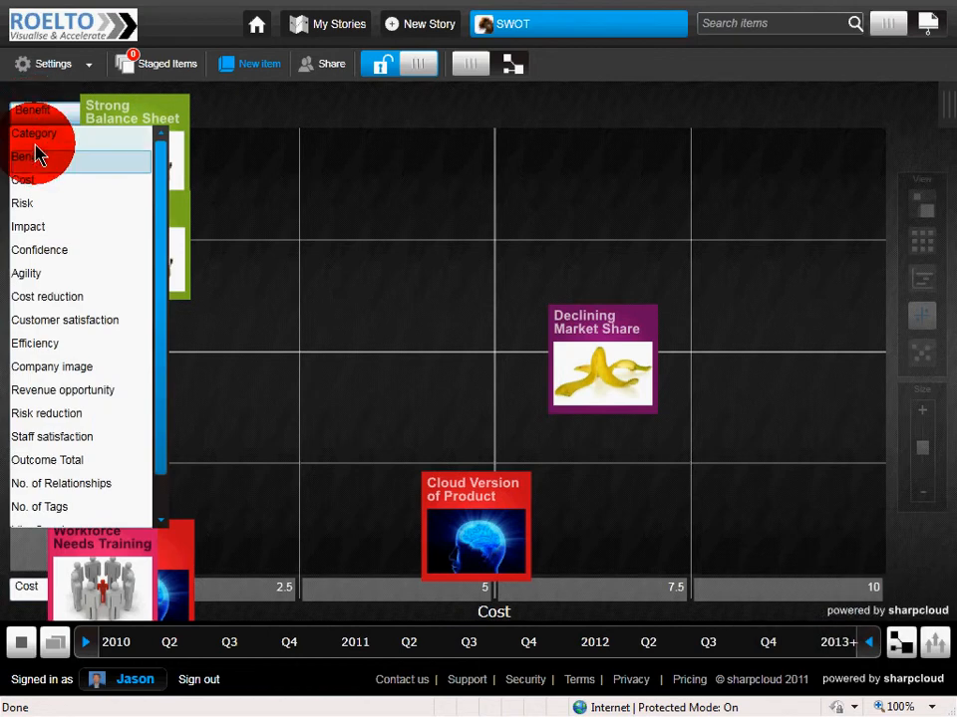
left_click(44, 137)
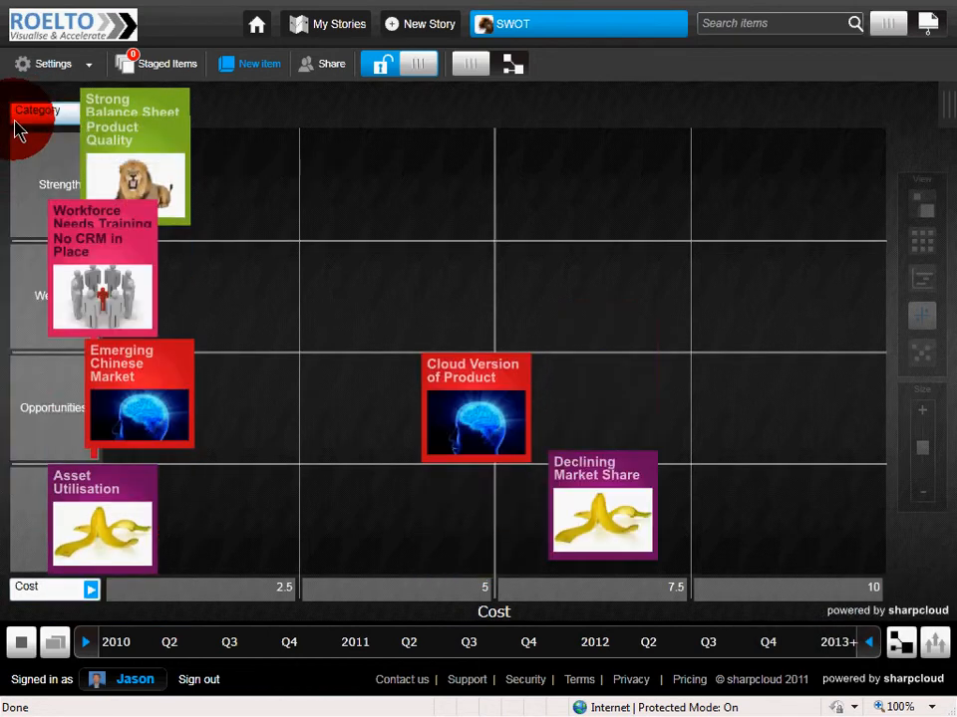
left_click(93, 594)
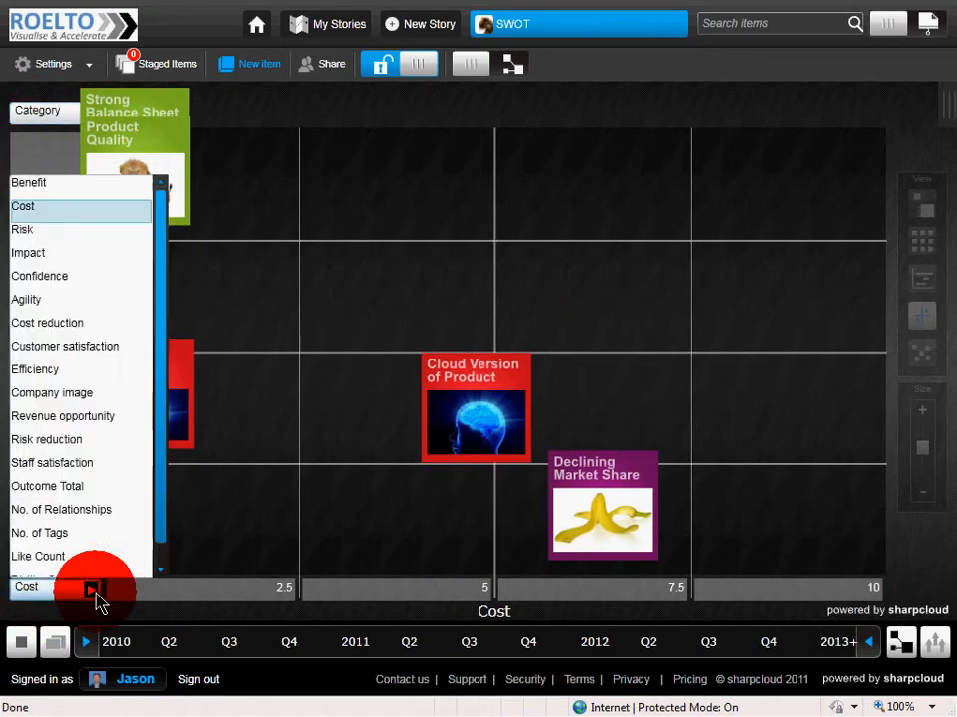
left_click(58, 418)
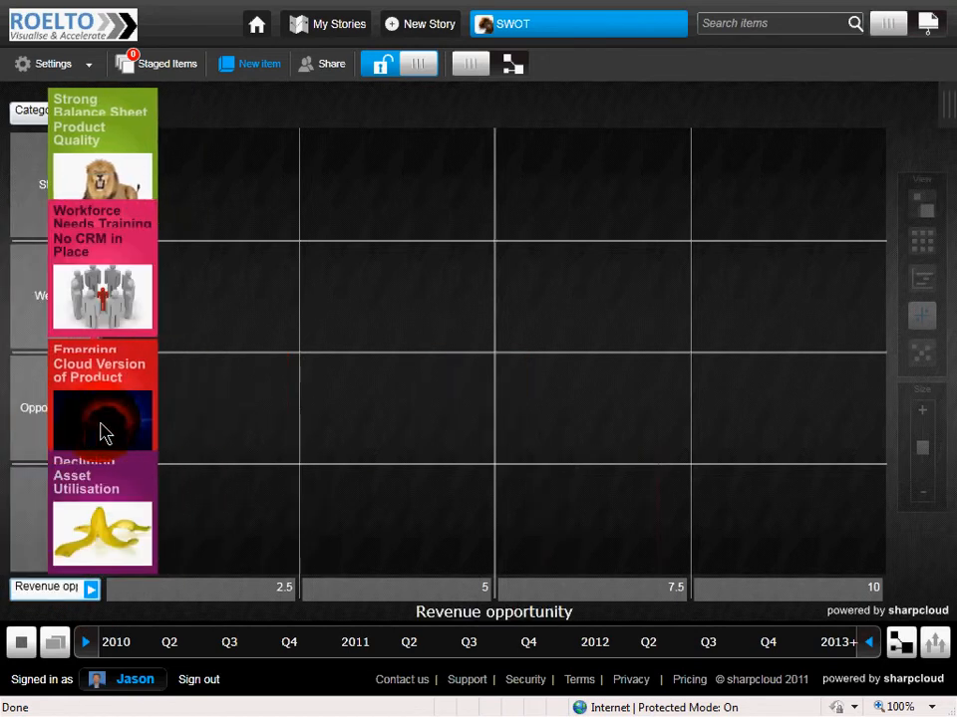
- Position Cloud Version of Product just below 5 and Product Quality between 5 and 7.5 on the Revenue opportunity axis
mouse_move(107, 419)
left_mouse_down()
mouse_move(280, 423)
mouse_move(435, 441)
left_mouse_up()
mouse_move(100, 520)
left_mouse_down()
mouse_move(240, 521)
mouse_move(94, 510)
left_mouse_up()
left_click_drag(117, 219, 118, 199)
mouse_move(112, 165)
left_mouse_down()
mouse_move(368, 181)
mouse_move(634, 217)
left_mouse_up()
left_click(30, 118)
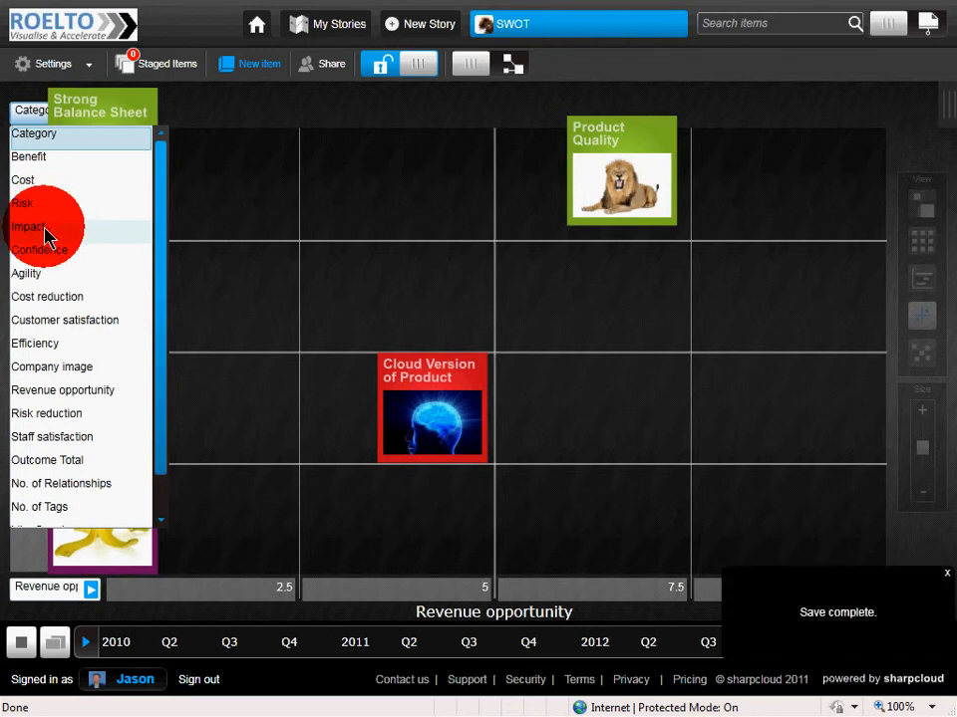
left_click(290, 214)
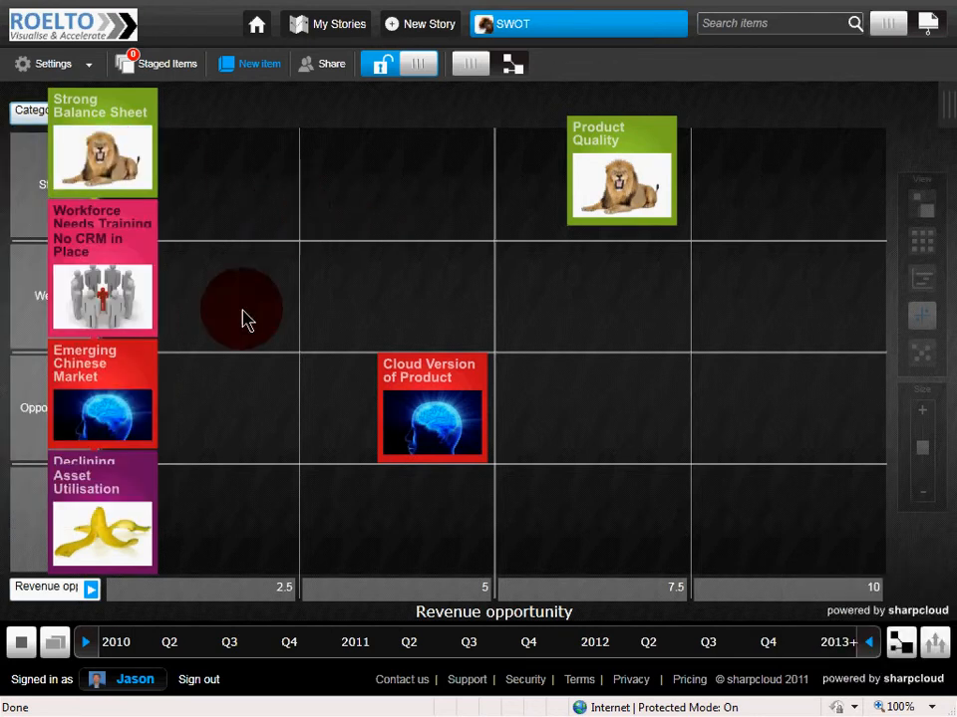
- Size the items by Risk reduction in the display options
left_click(17, 643)
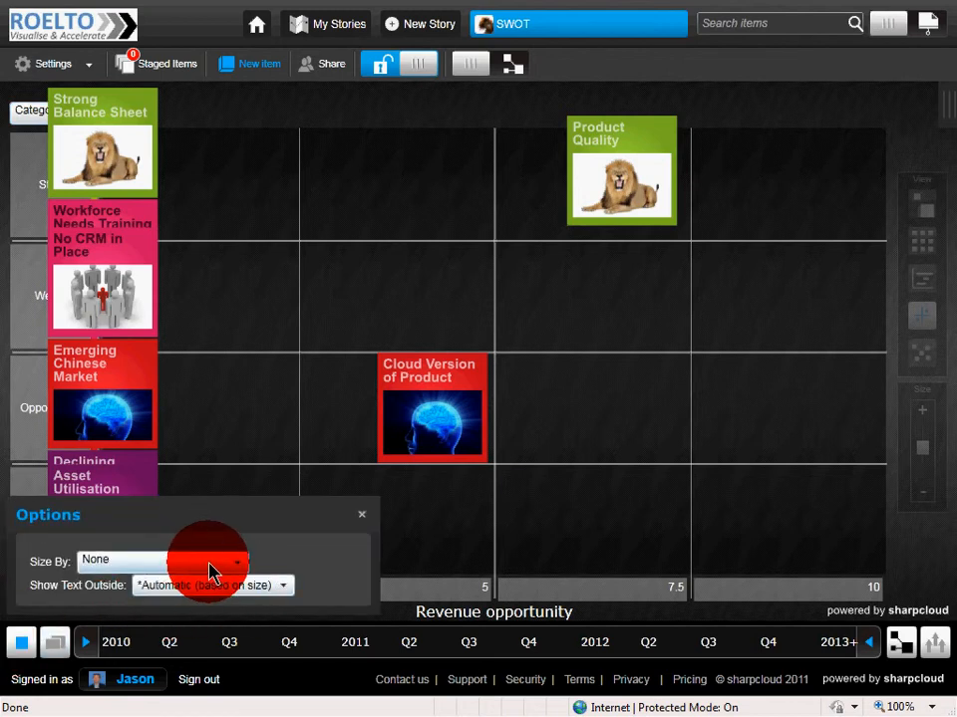
left_click(209, 561)
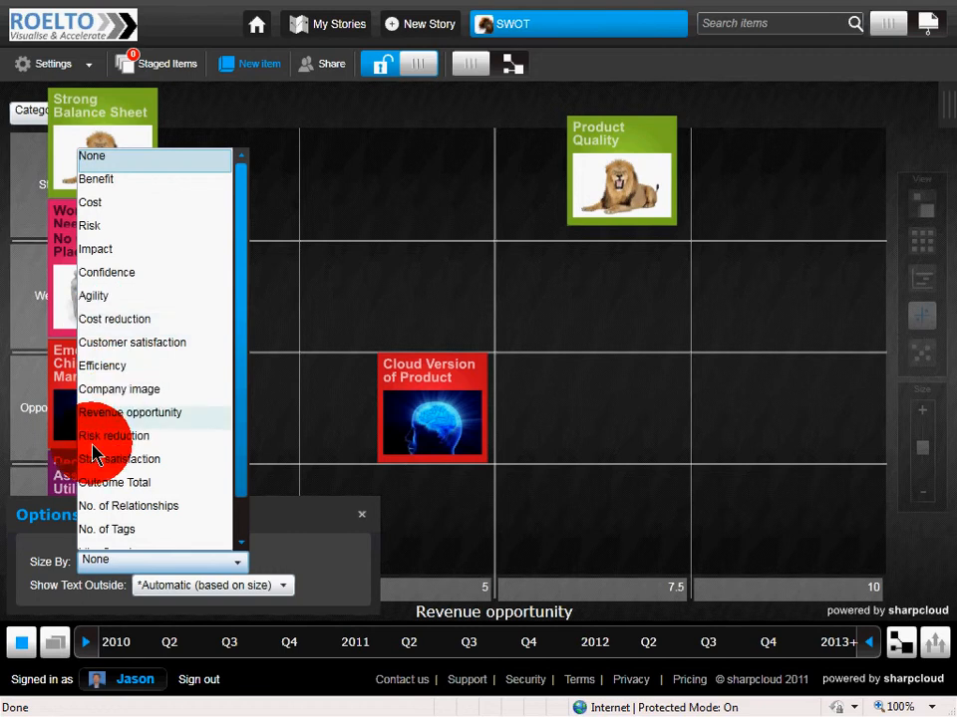
left_click(133, 438)
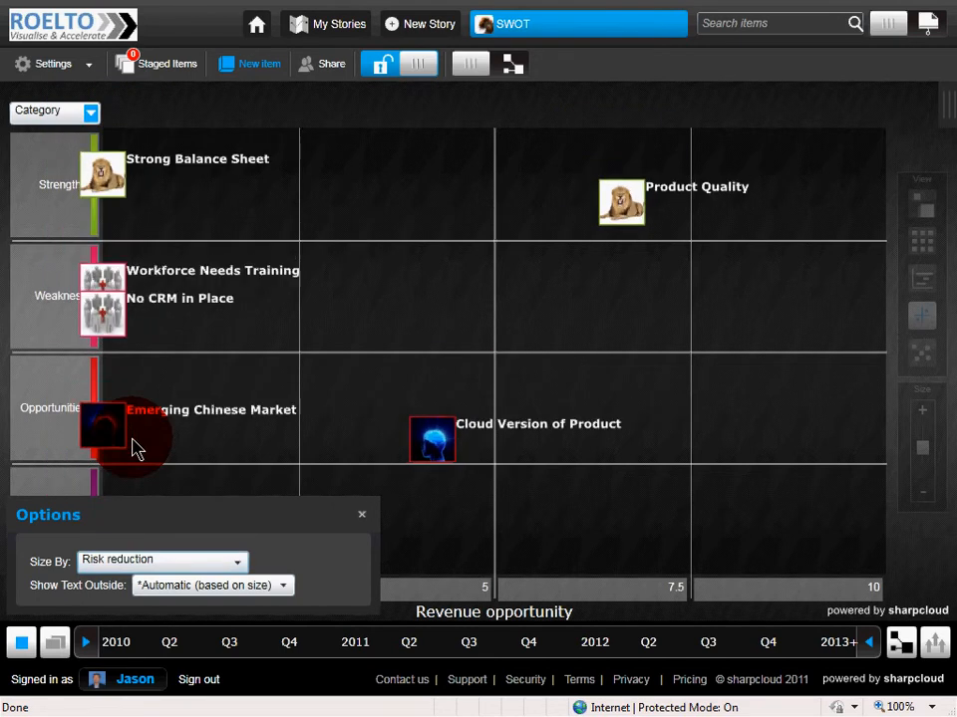
left_click(361, 516)
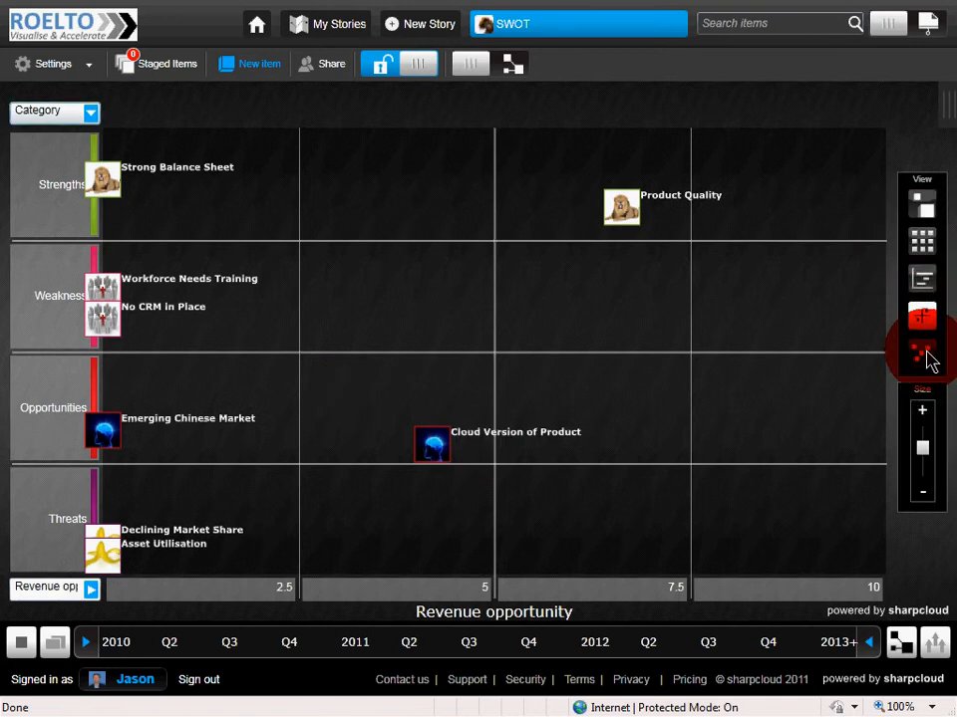
- Return to the SWOT quadrant view and slightly enlarge the items
left_click(922, 354)
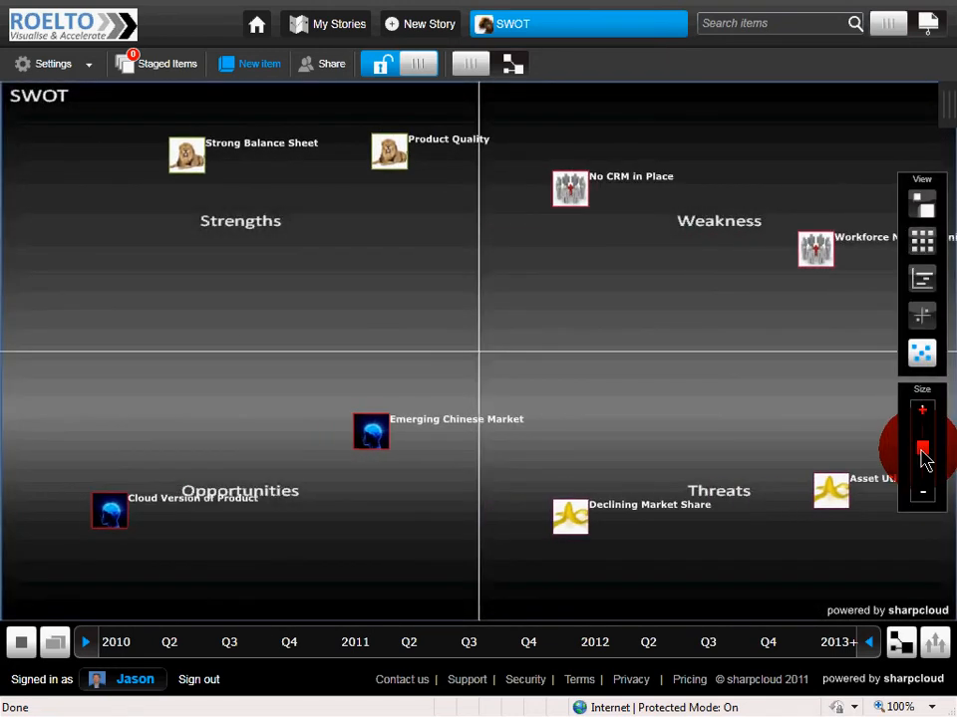
left_click_drag(922, 452, 922, 438)
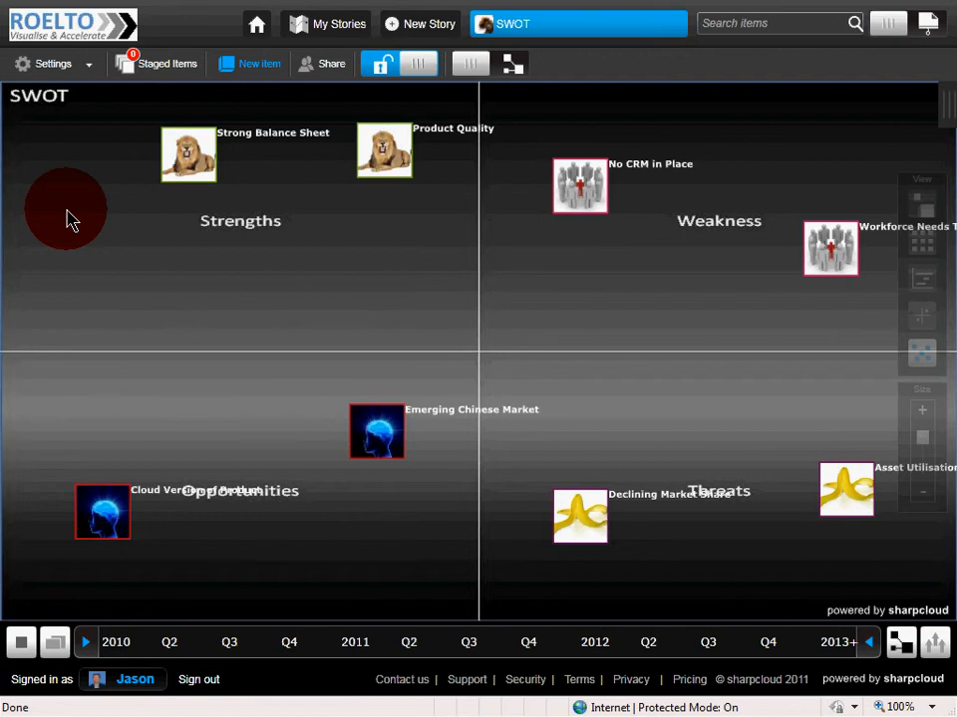